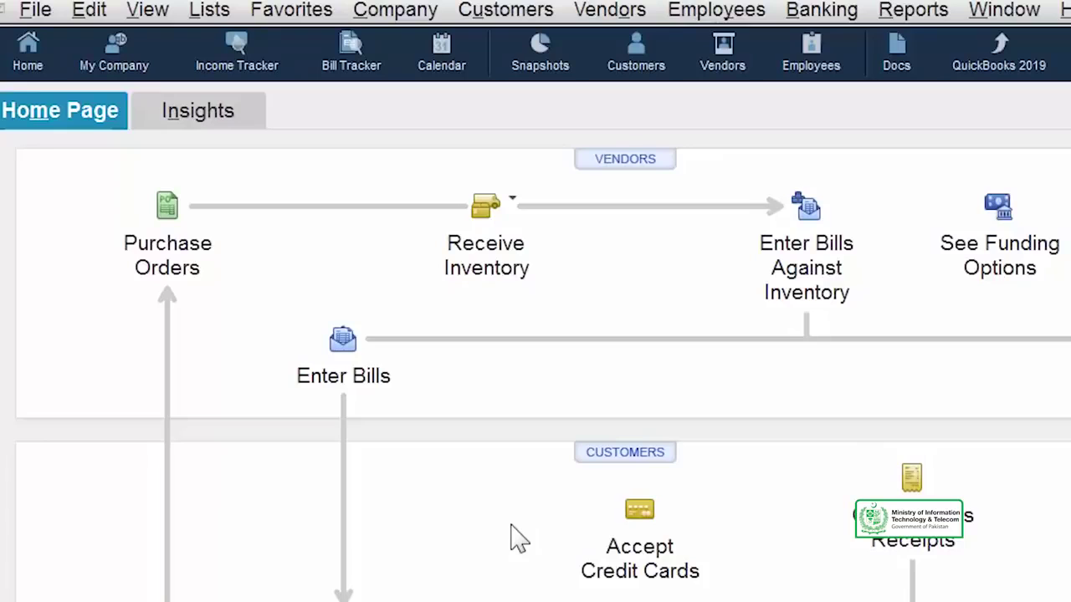
Start creating batch invoices for customers and dismiss the notice about customer information setup.
click(493, 13)
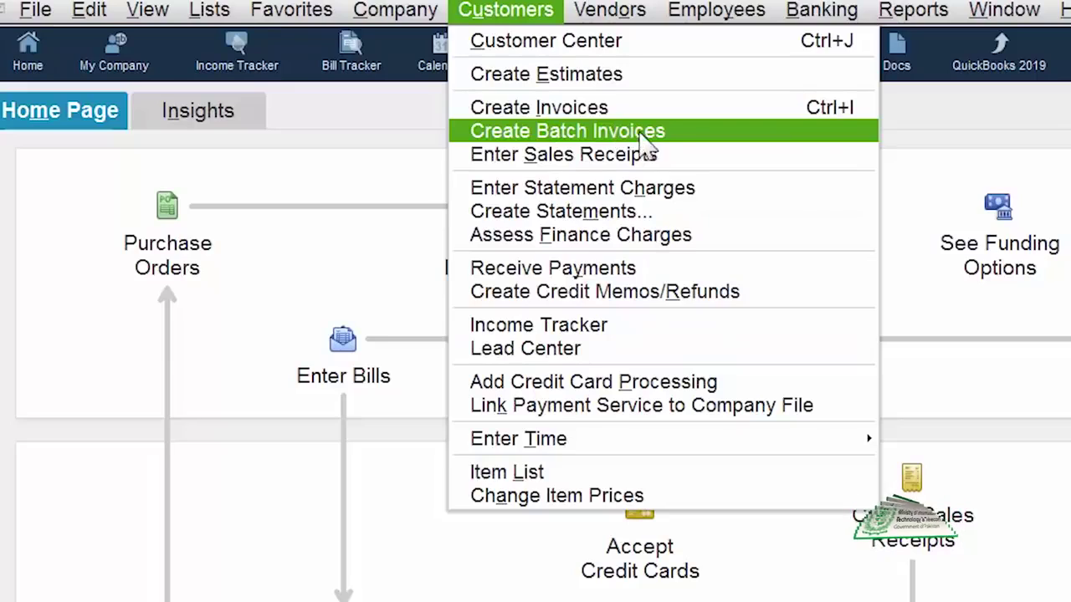
click(711, 132)
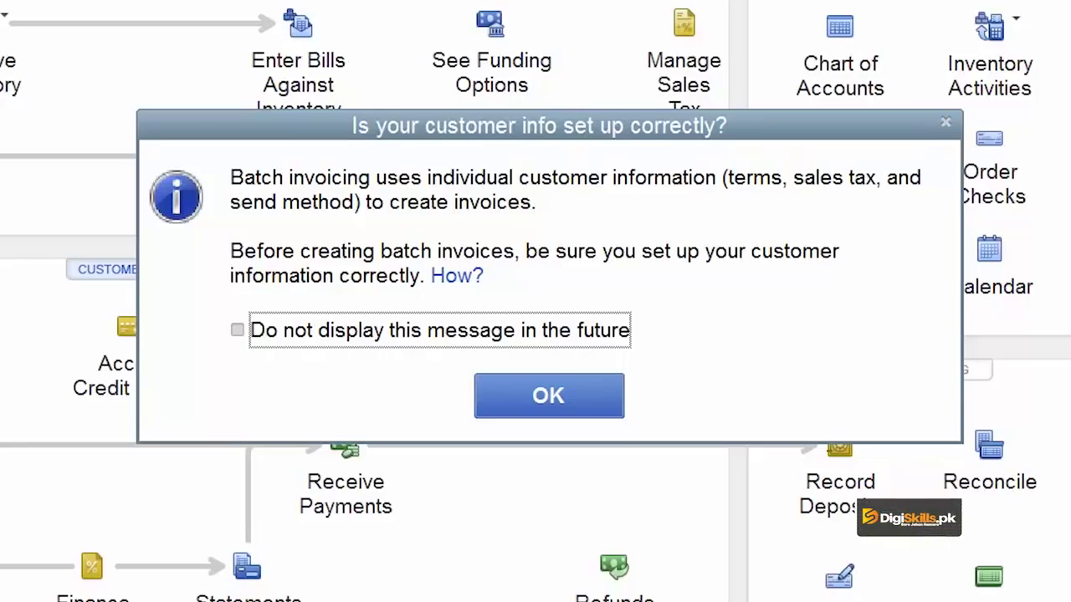
click(544, 402)
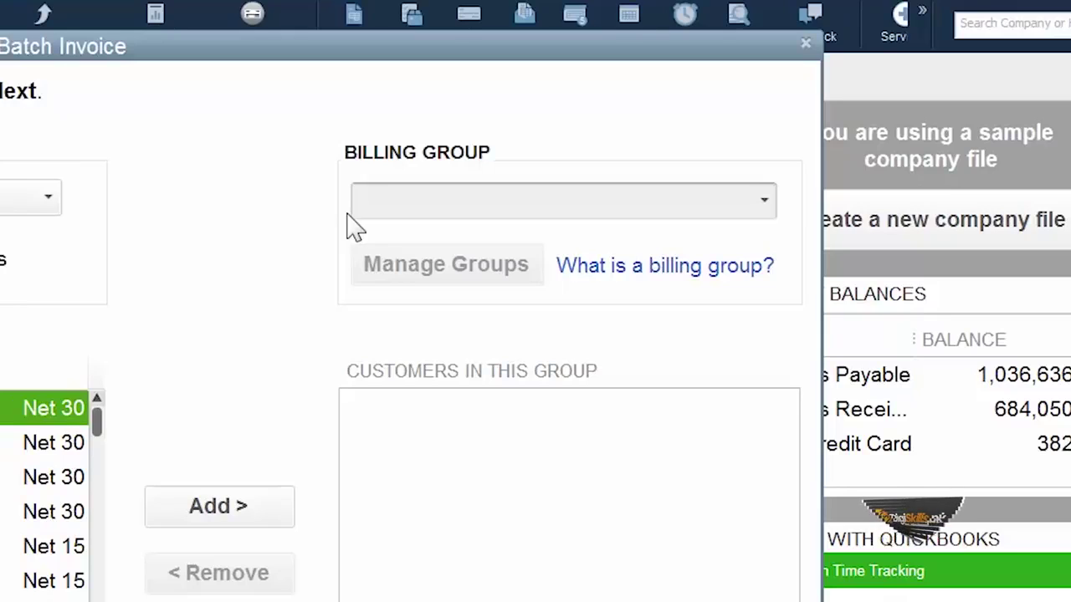
Name a new billing group Cement Supply for the batch invoice.
click(477, 211)
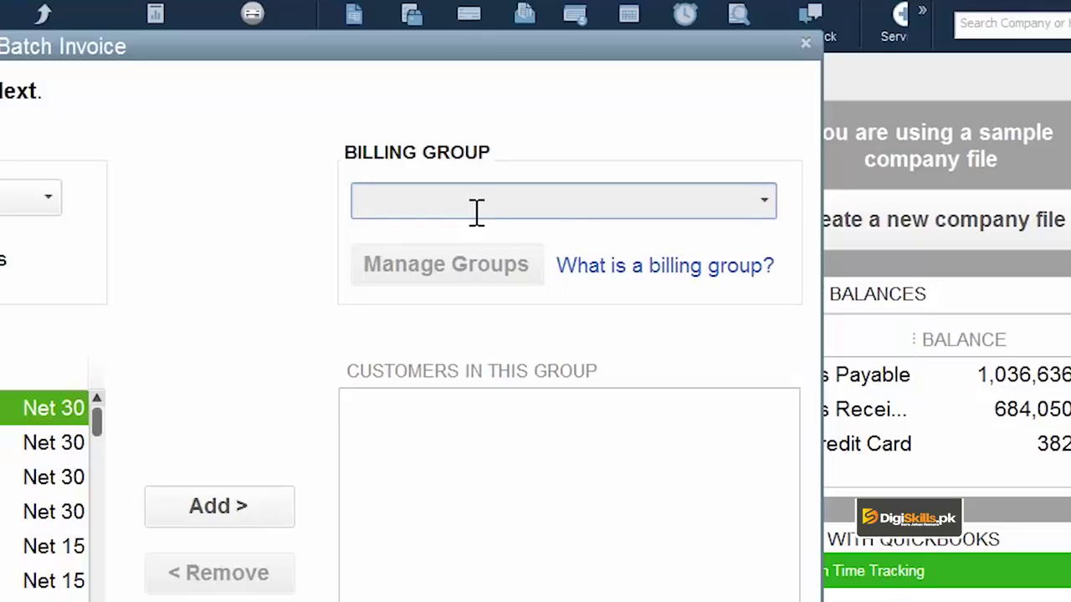
text(Cement)
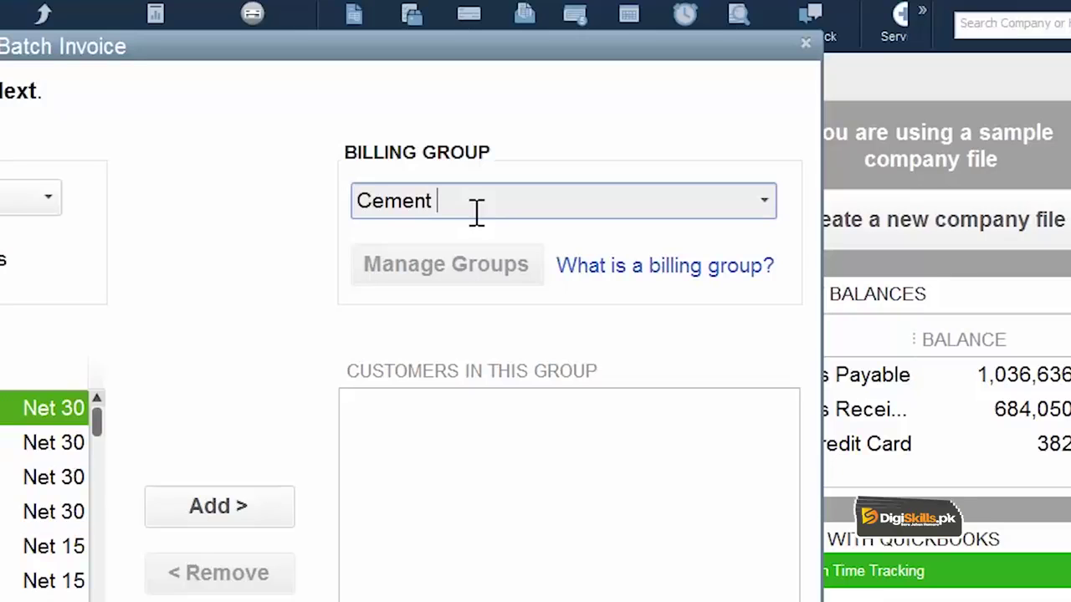
text( Supply)
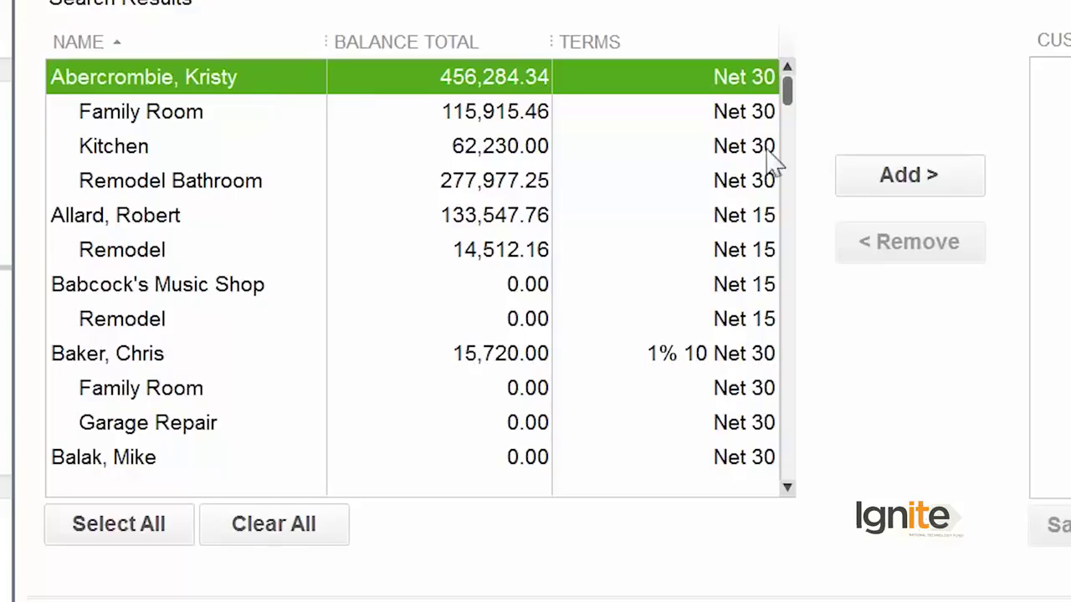
Add the first five parent customers, including Babcock's Music Shop, to the Cement Supply group, save it and continue to the line items.
click(909, 175)
click(144, 288)
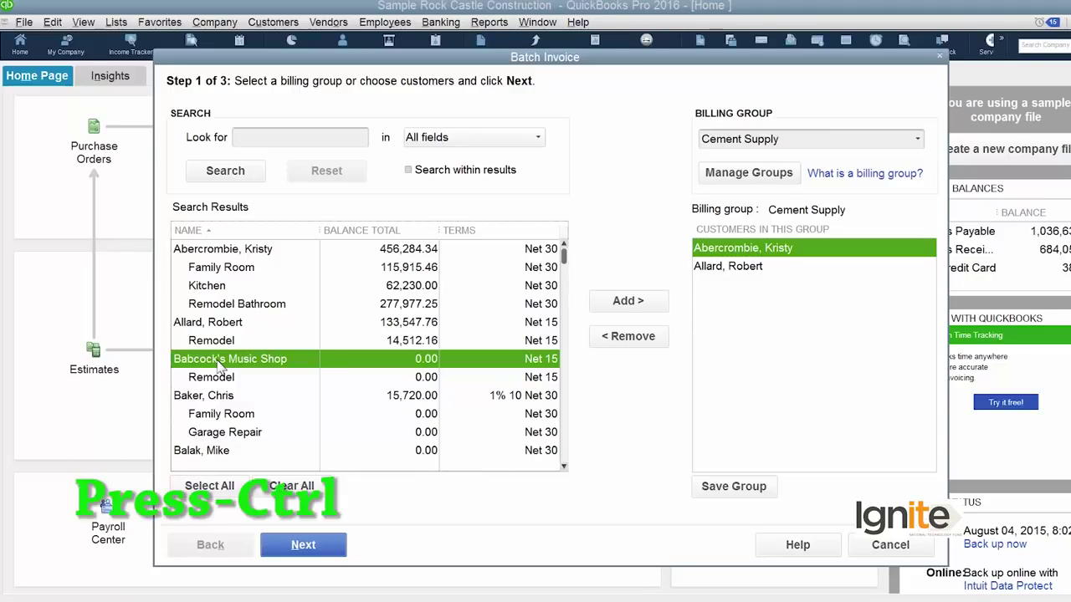
ctrl+click(224, 397)
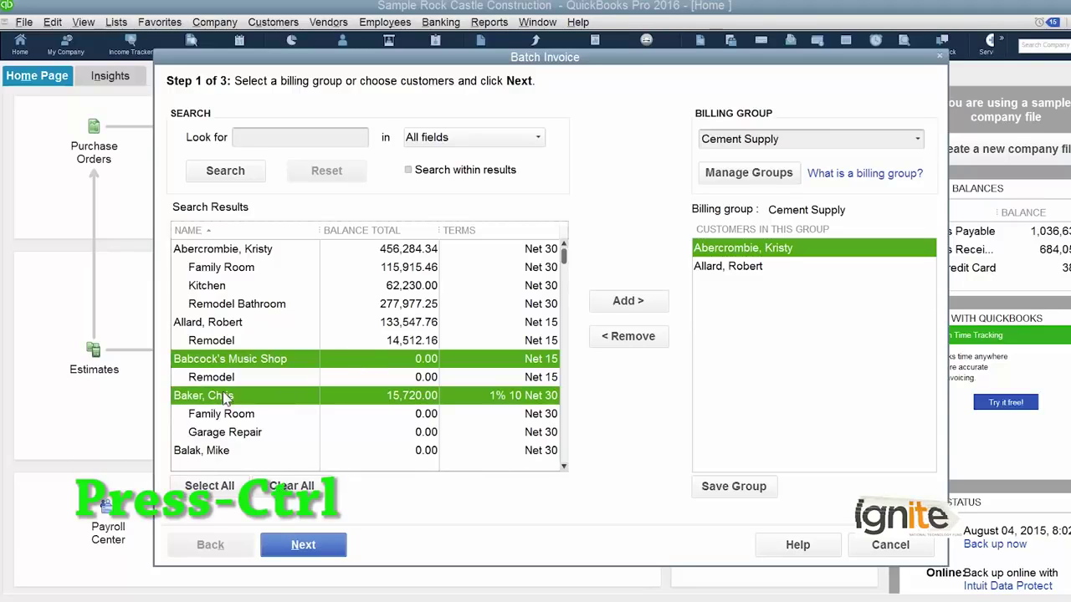
ctrl+click(216, 452)
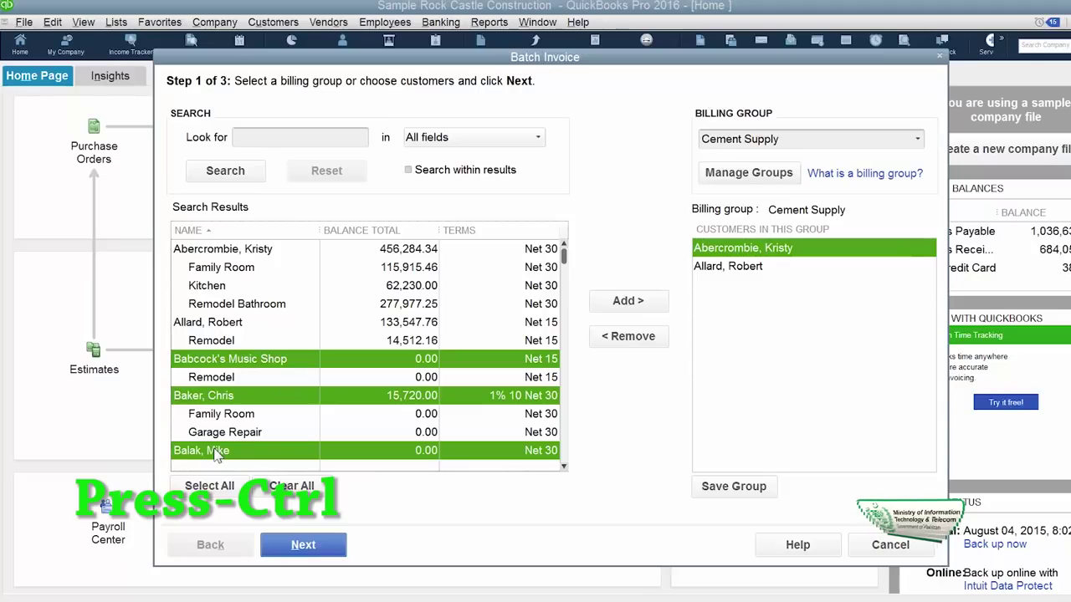
click(628, 306)
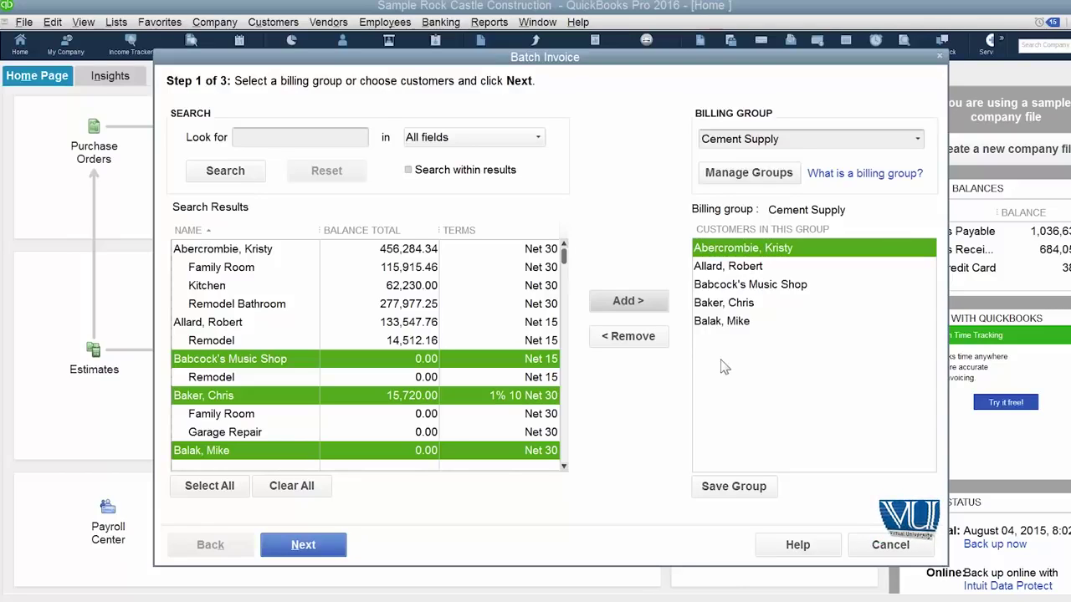
click(761, 488)
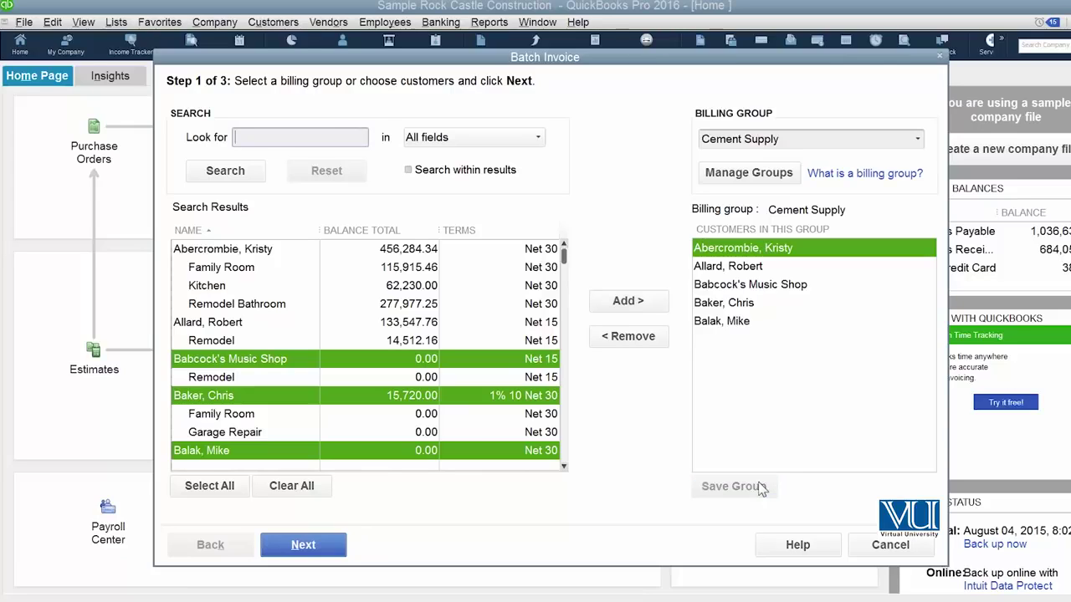
click(333, 548)
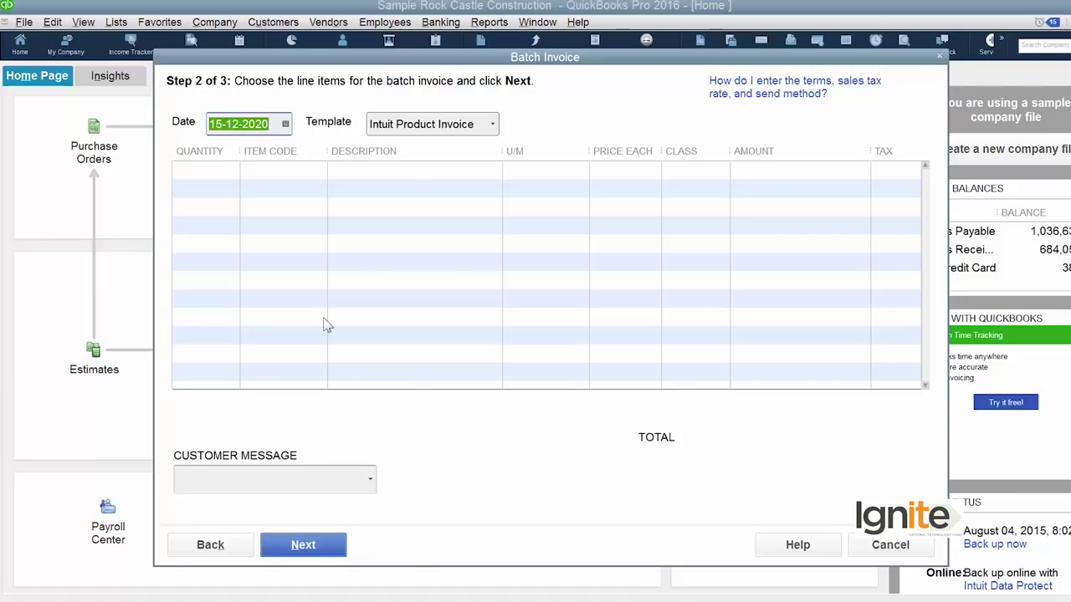
Choose Floor Plans as the item code in the first line of the batch invoice.
click(232, 171)
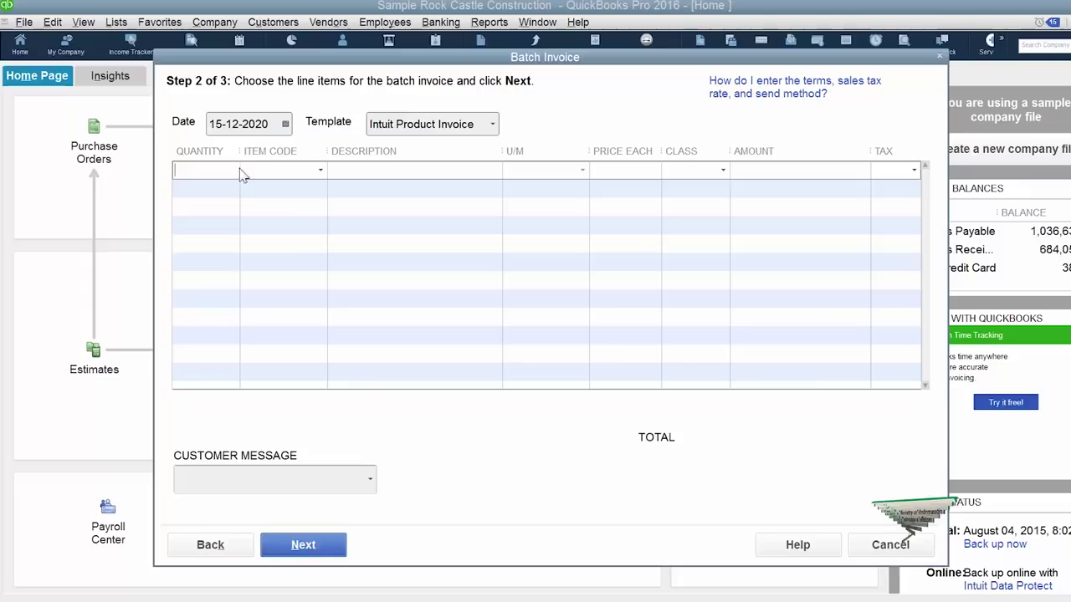
click(321, 171)
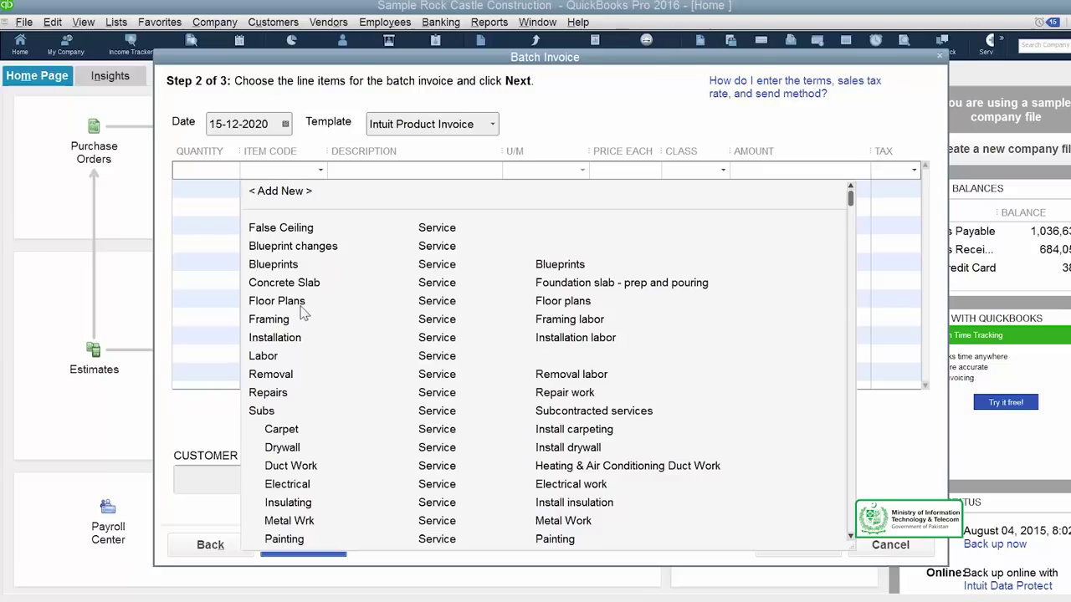
scroll(303, 313, down, 2)
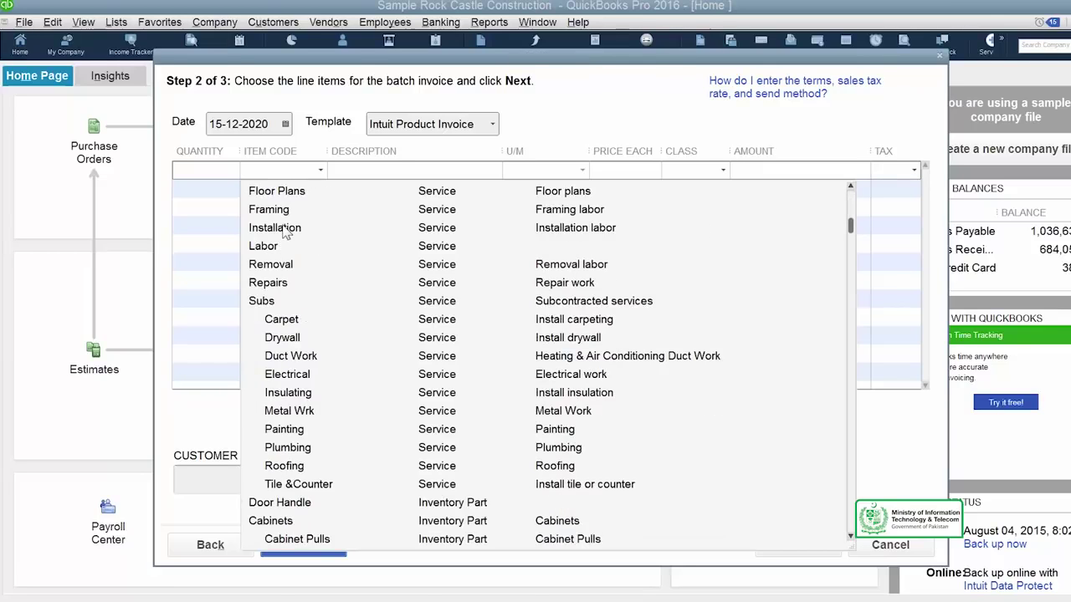
scroll(285, 232, up, 1)
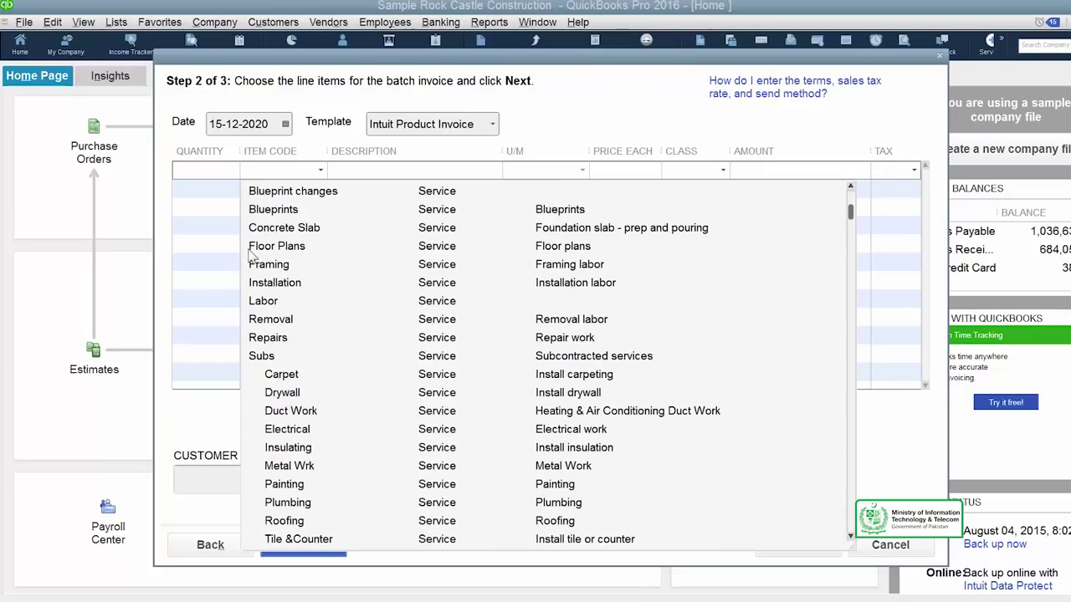
click(302, 251)
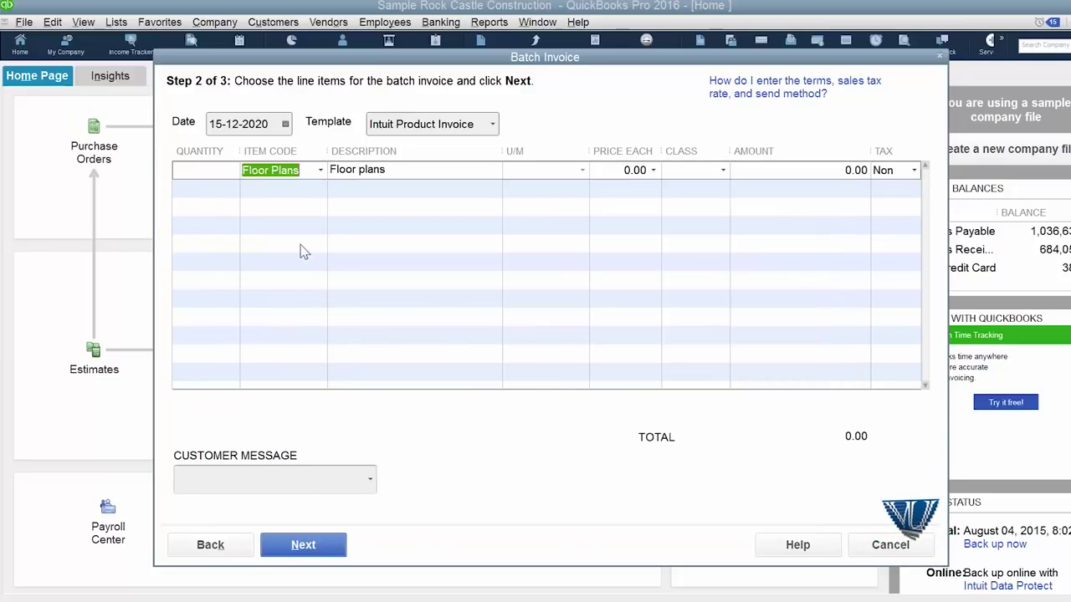
Set the Floor Plans line to quantity 1 with a price of 10000 each.
click(219, 172)
text(1)
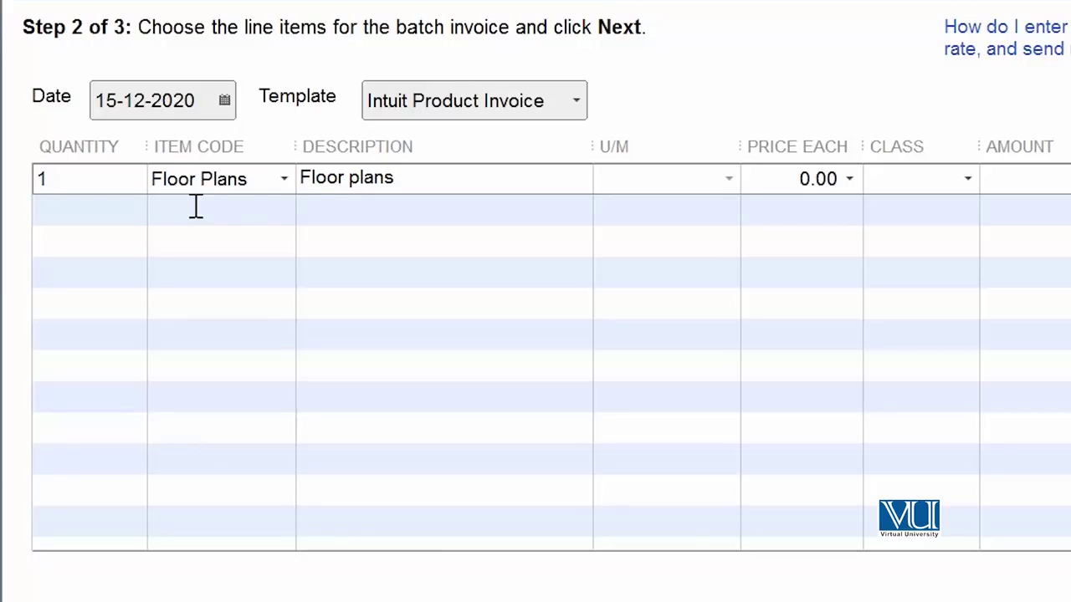
click(803, 178)
text(1000)
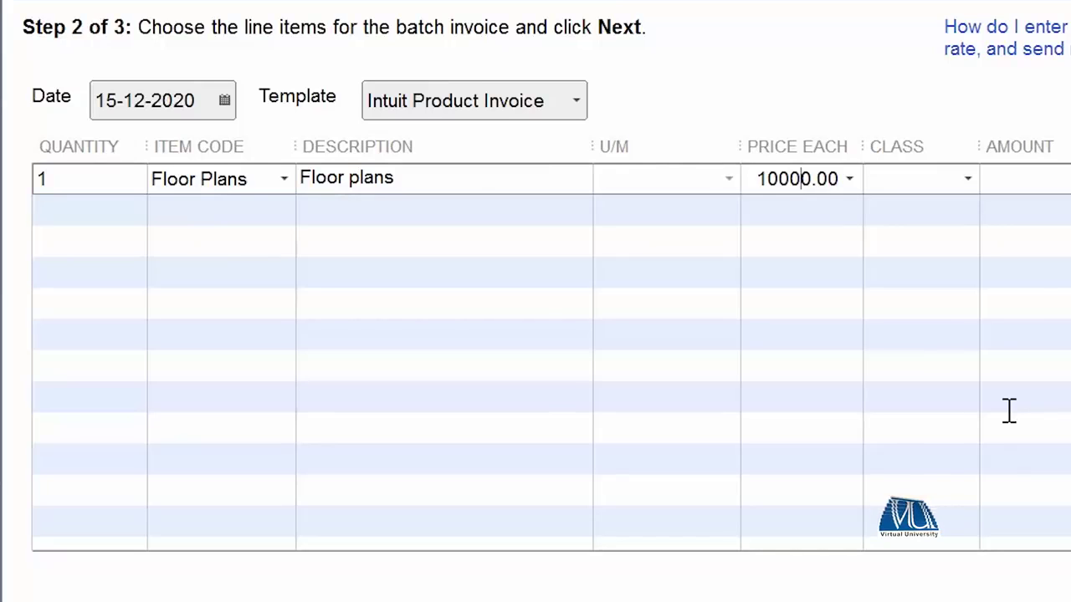
key(Tab)
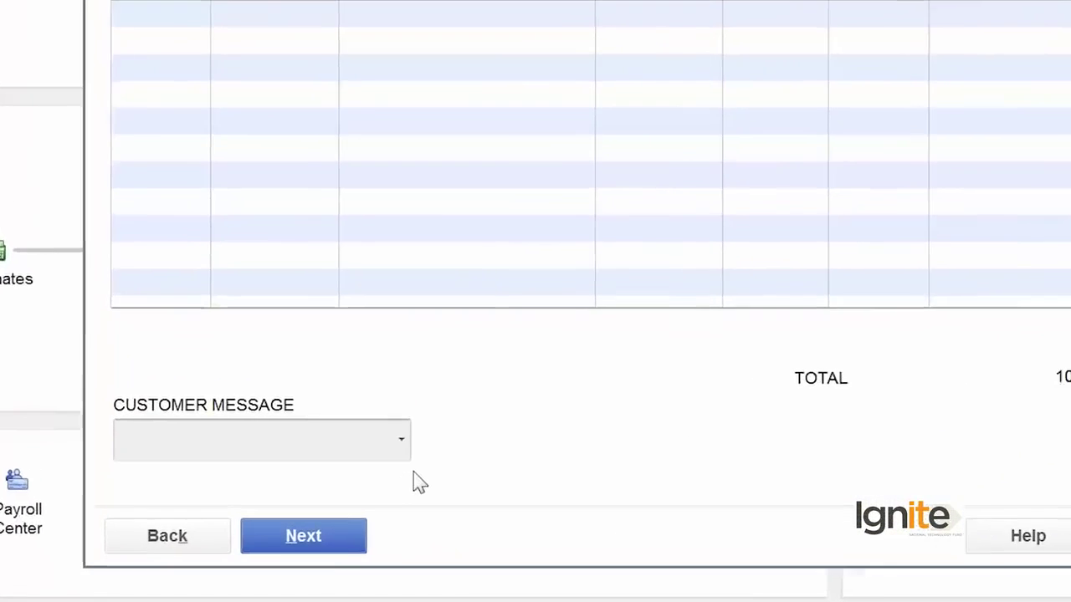
Set the customer message to "Thank you for your business." and continue to the invoice review.
click(370, 480)
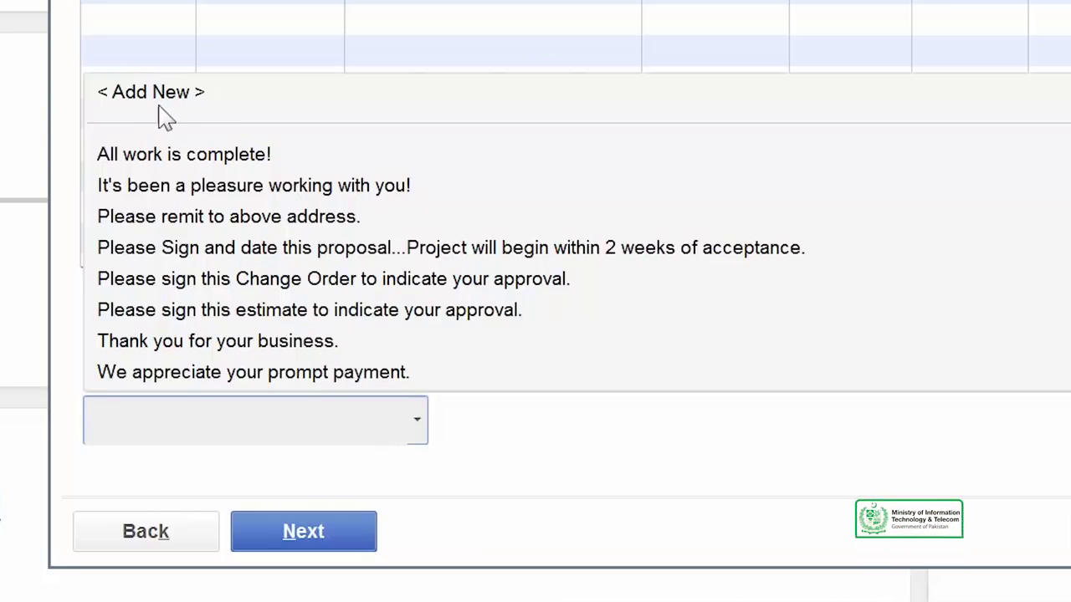
click(299, 351)
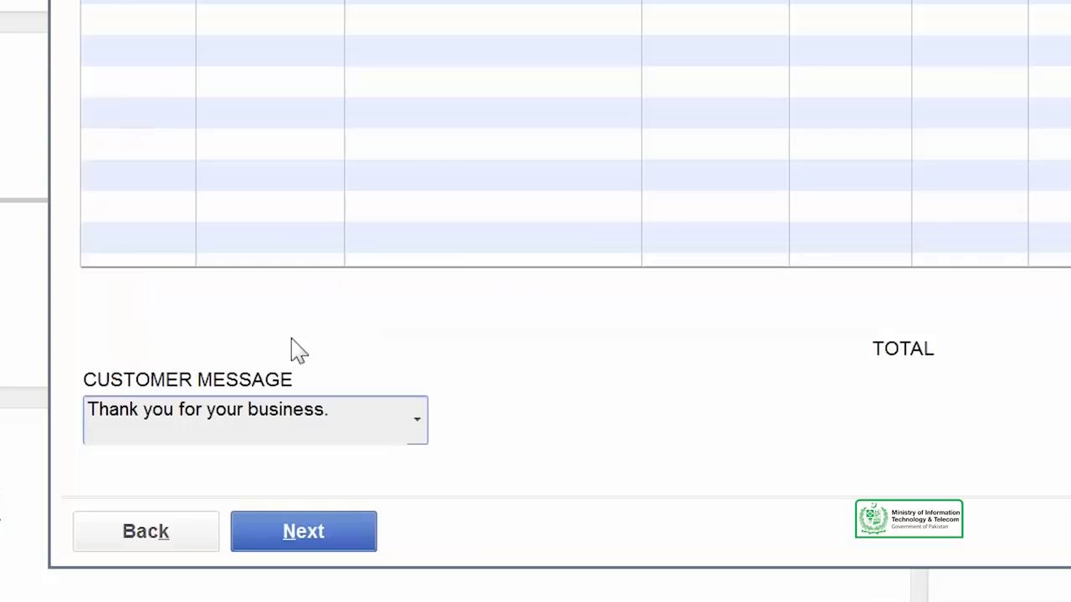
click(316, 539)
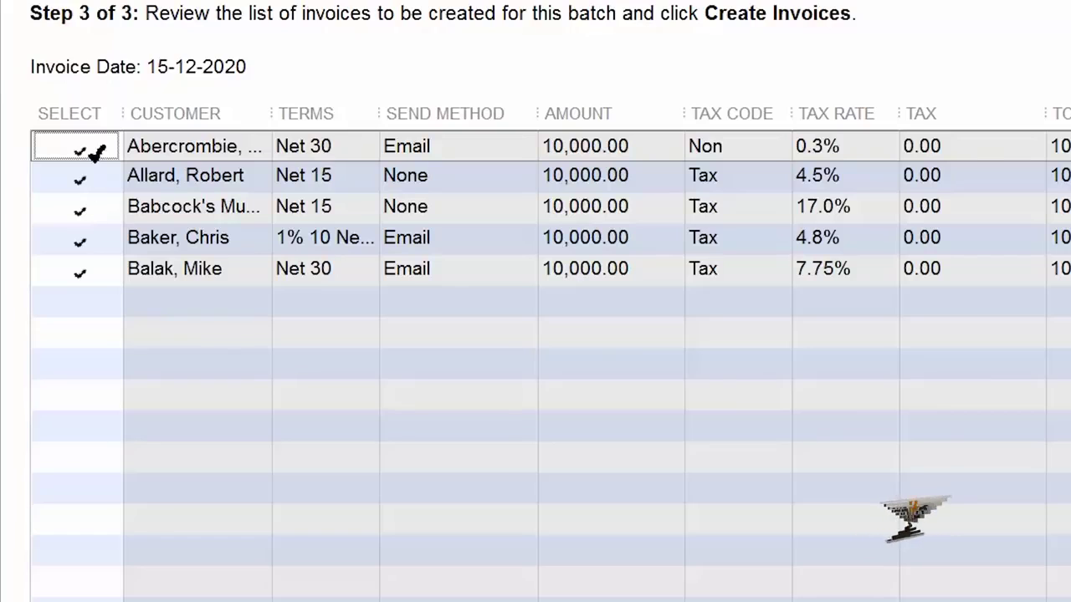
Try excluding the Babcock's Music Shop invoice from the batch and include it again.
click(84, 211)
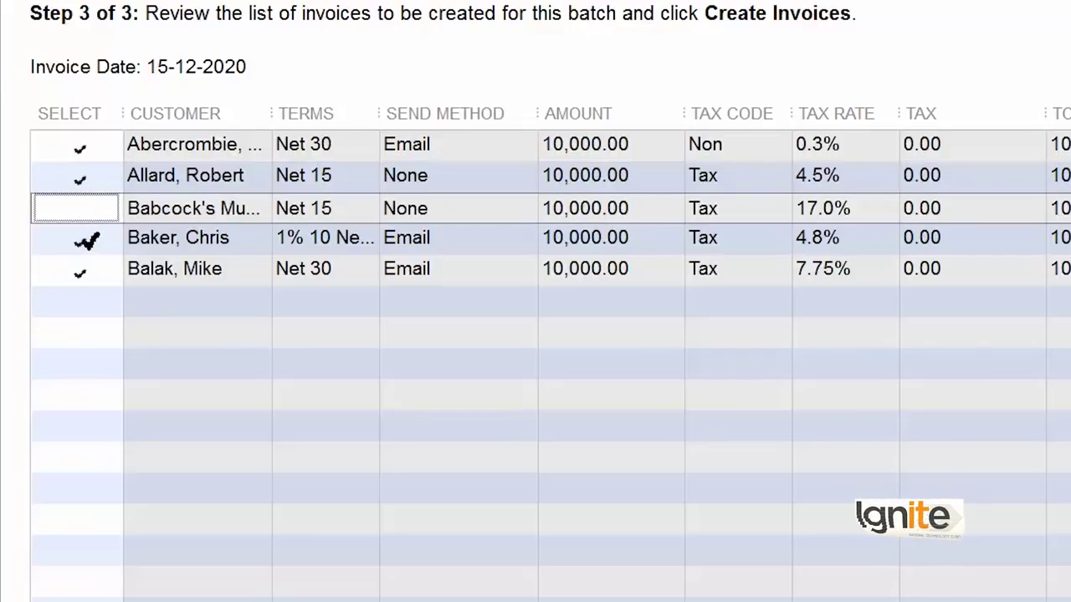
click(87, 241)
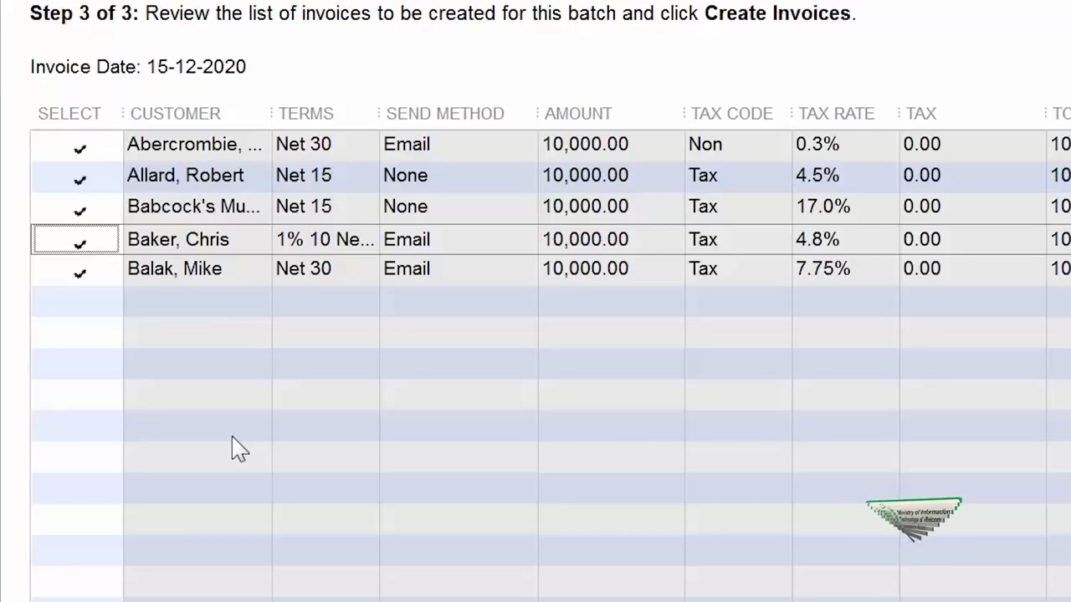
Widen the Customer and Terms columns in the invoice review list to fit their full text.
drag(274, 117, 334, 117)
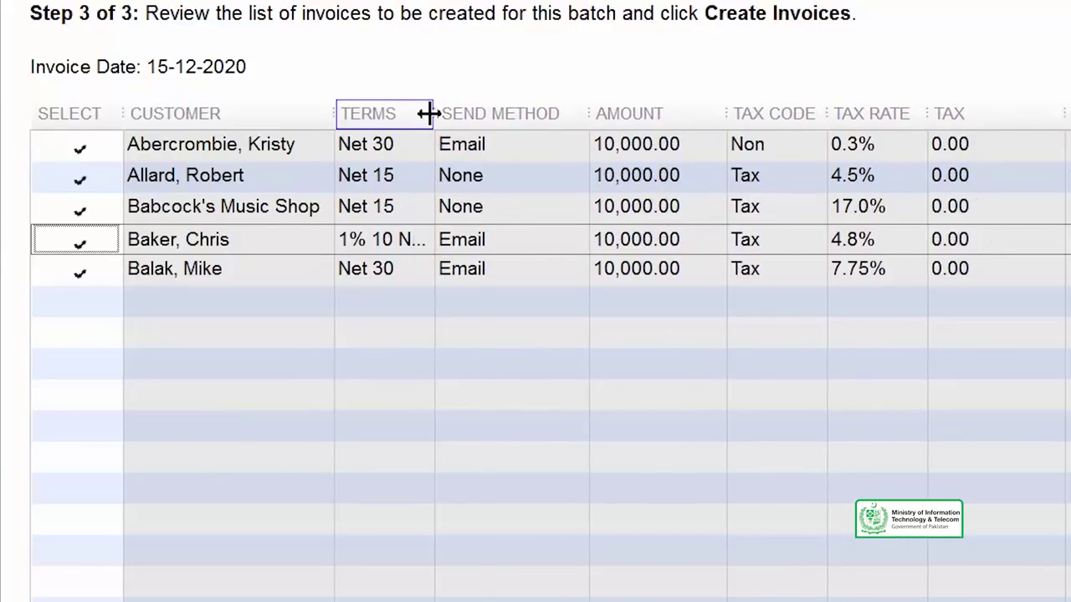
drag(429, 113, 481, 113)
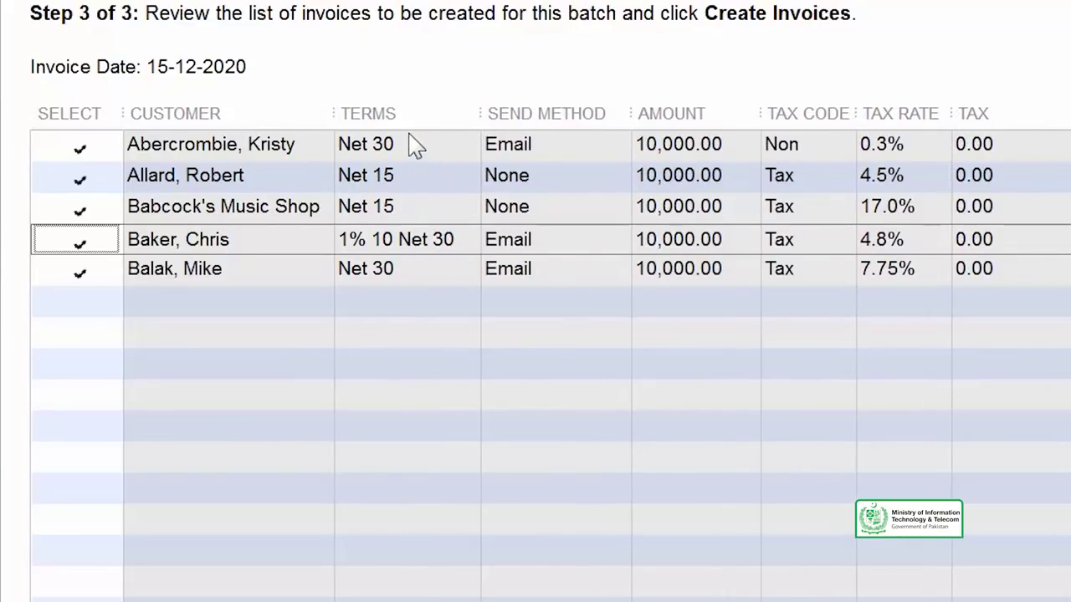